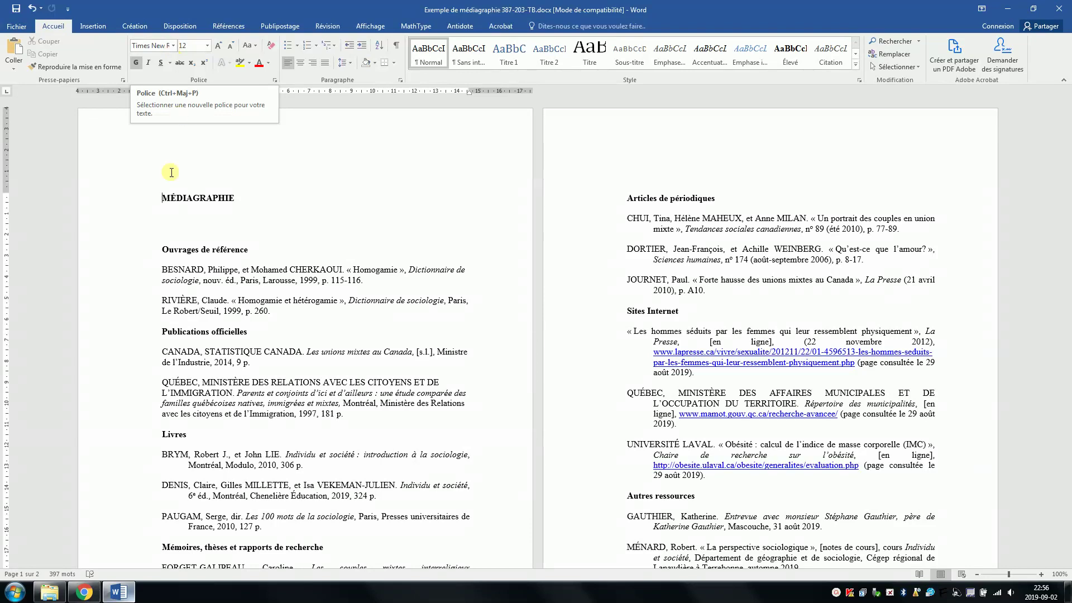
Set the paragraph spacing before and after to 0 pt for the entire document
left_click_drag(162, 198, 981, 597)
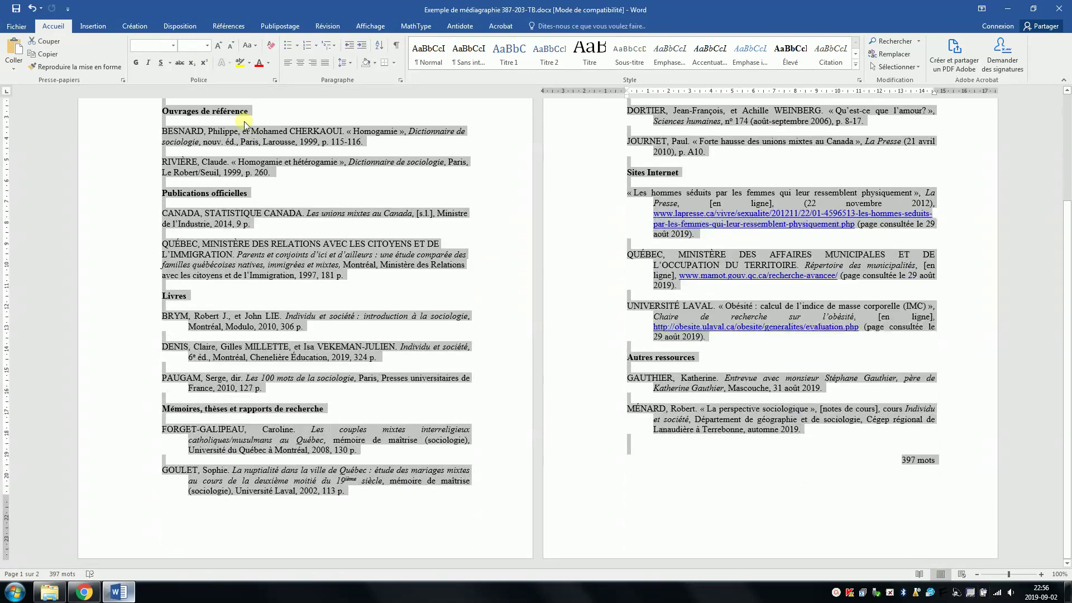
left_click(347, 63)
left_click(347, 63)
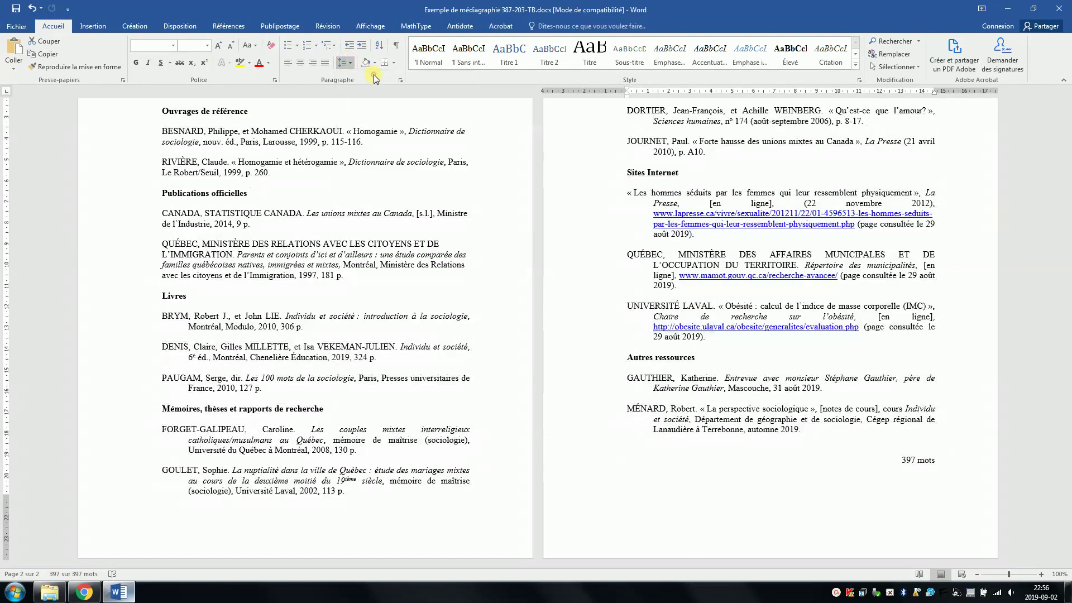
left_click(348, 63)
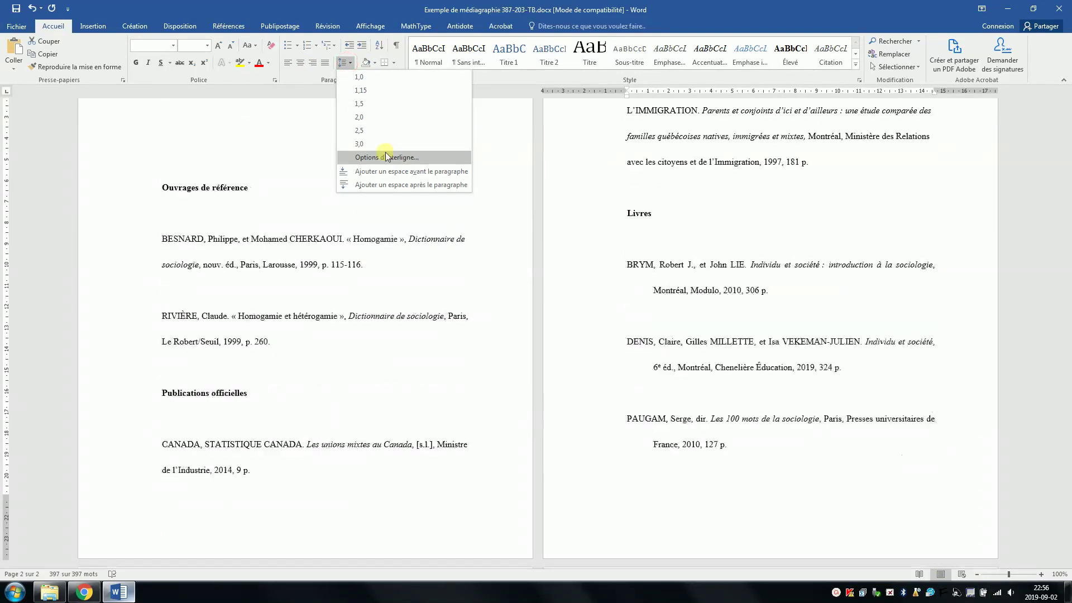
left_click(385, 152)
left_click(513, 301)
left_click(511, 315)
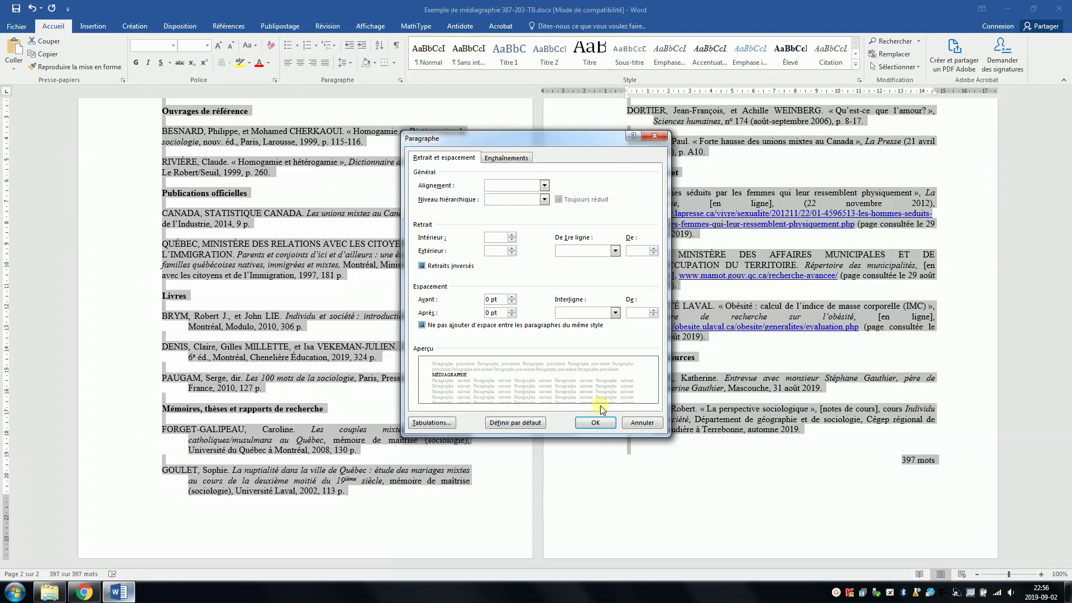
left_click(595, 423)
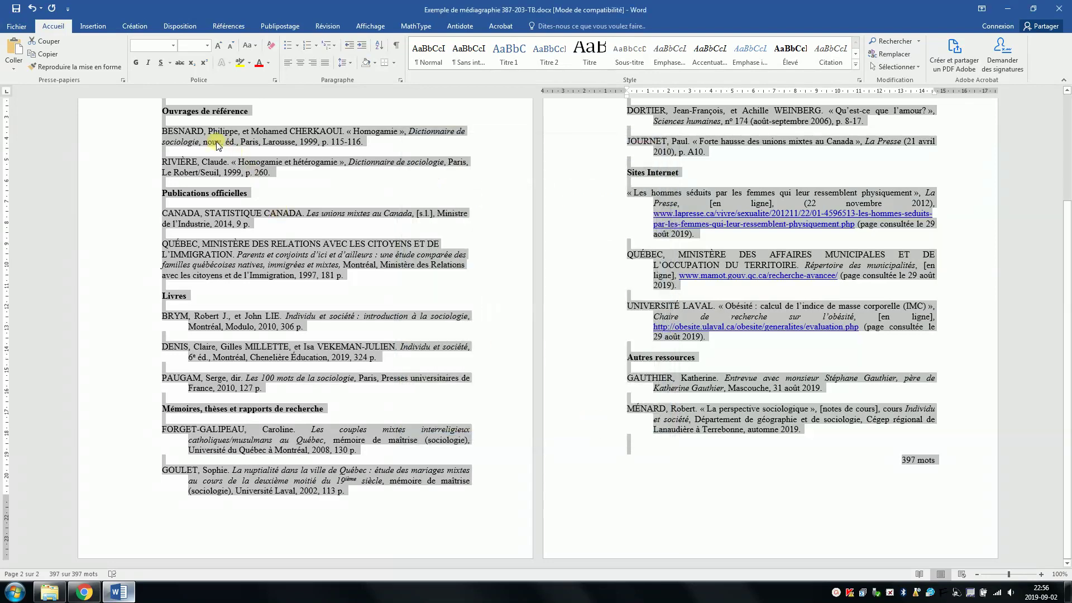
scroll(216, 142, "up", 5)
left_click(162, 197)
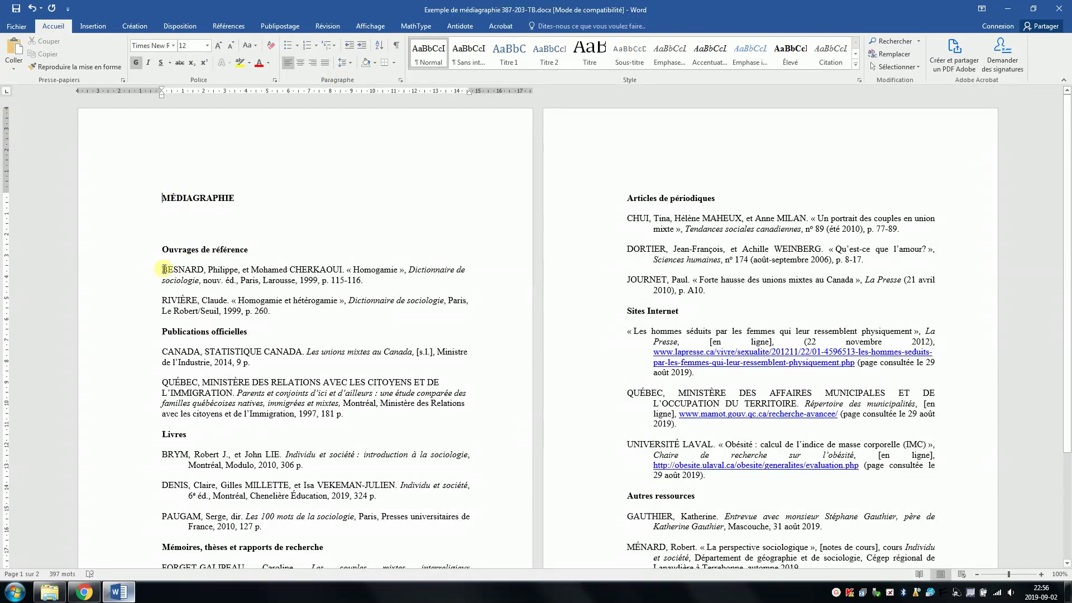
Justify the reference entries under Ouvrages de référence and Publications officielles
left_click_drag(162, 269, 371, 279)
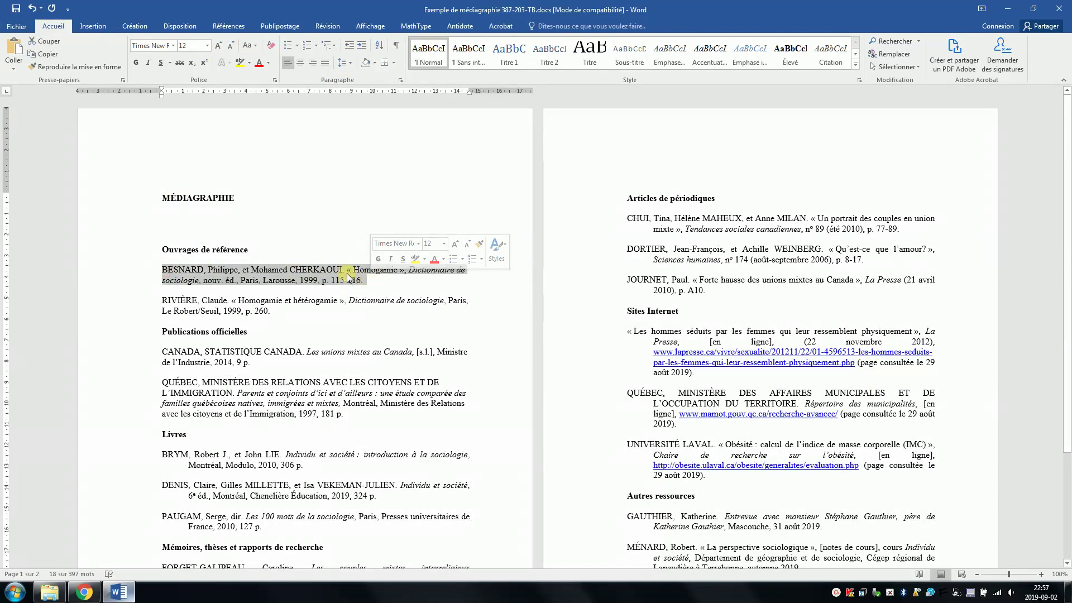
left_click(326, 62)
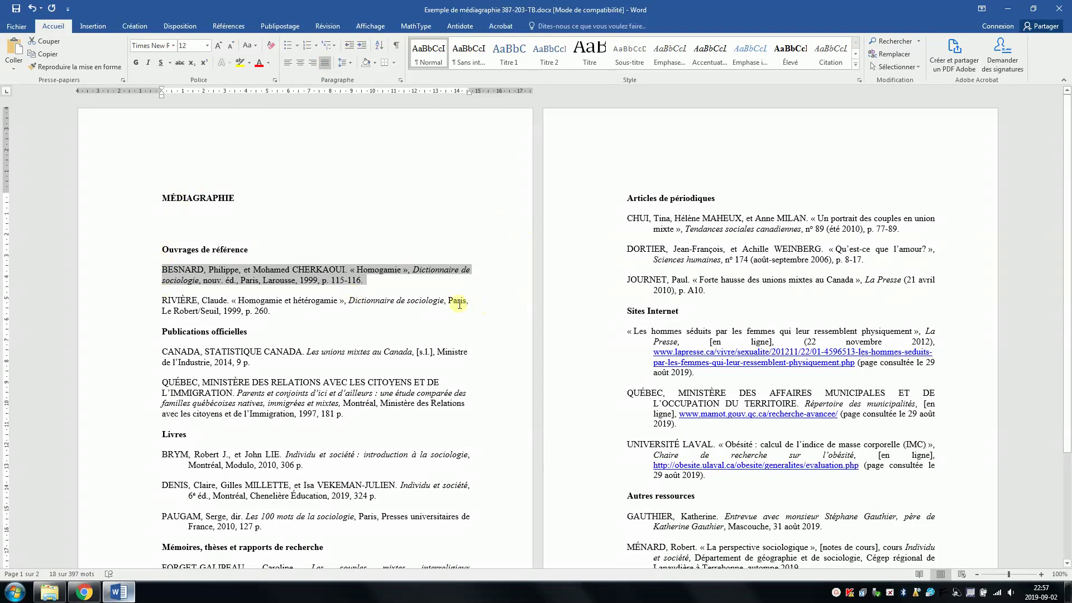
left_click(163, 300)
left_click(323, 63)
left_click_drag(165, 349, 348, 416)
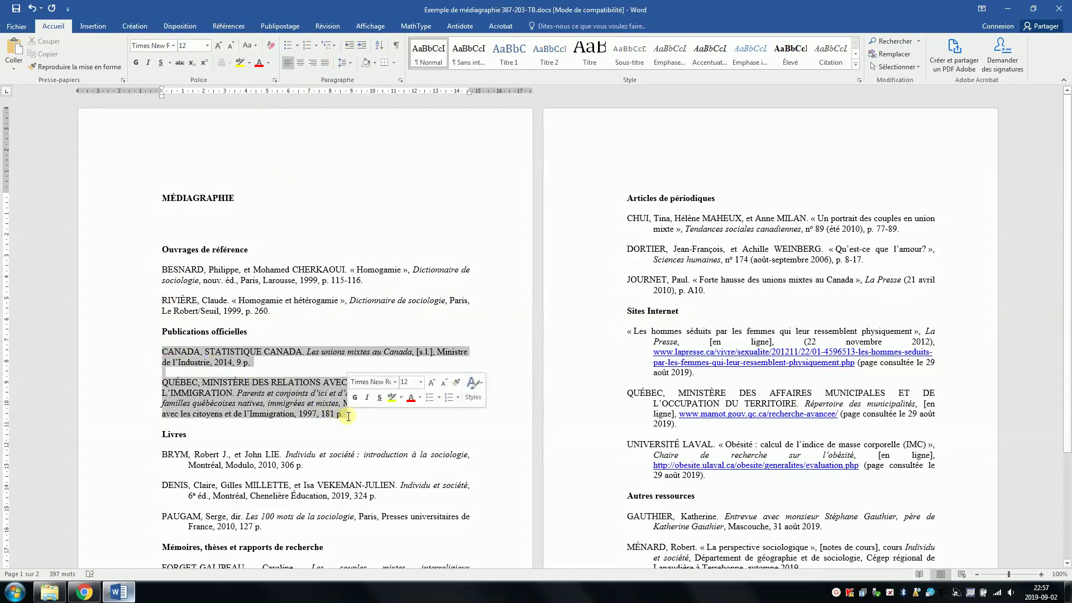
left_click(324, 63)
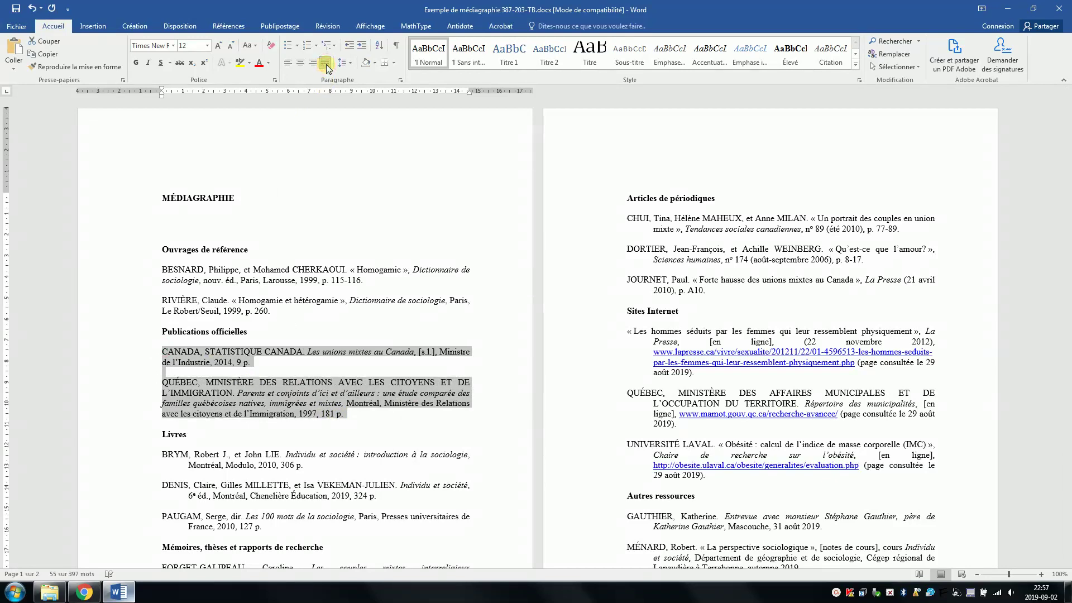
Apply a hanging indent of about 1.25 cm to the two entries under Ouvrages de référence
left_click(149, 285)
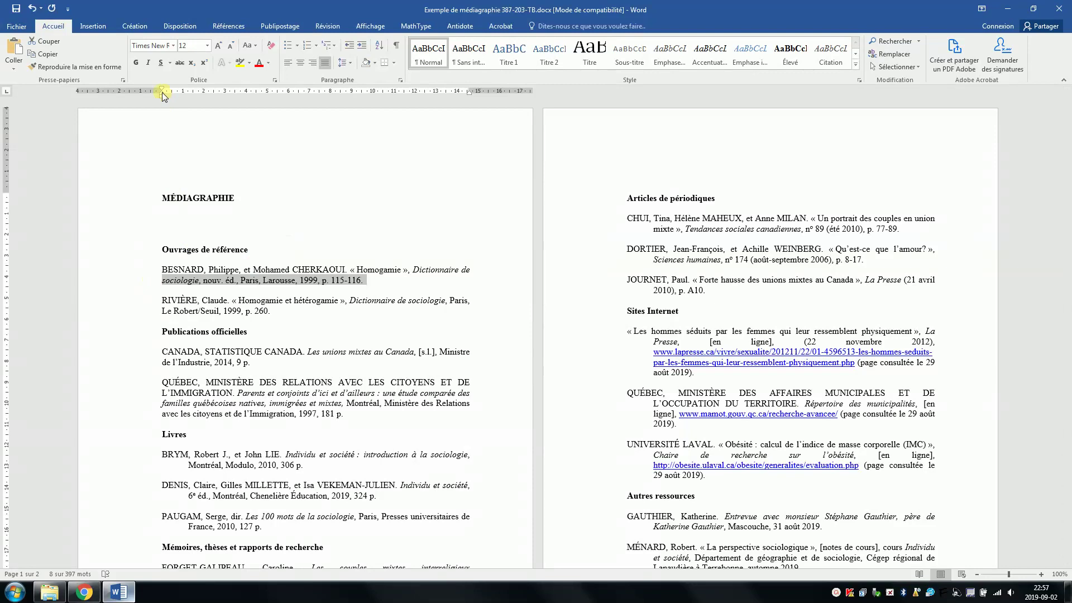
left_click_drag(162, 92, 188, 93)
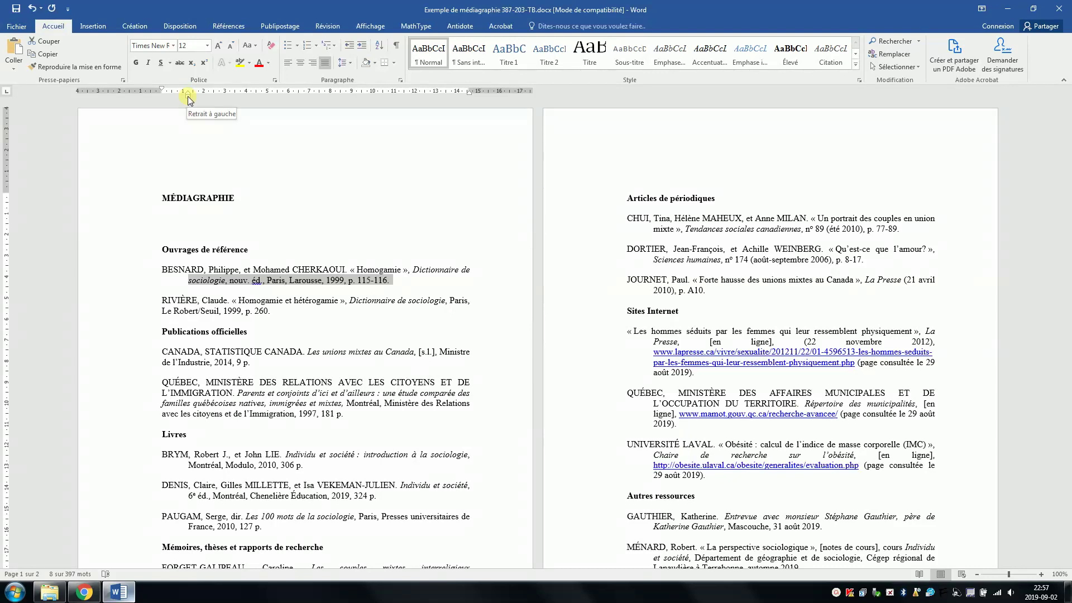
left_click(134, 310)
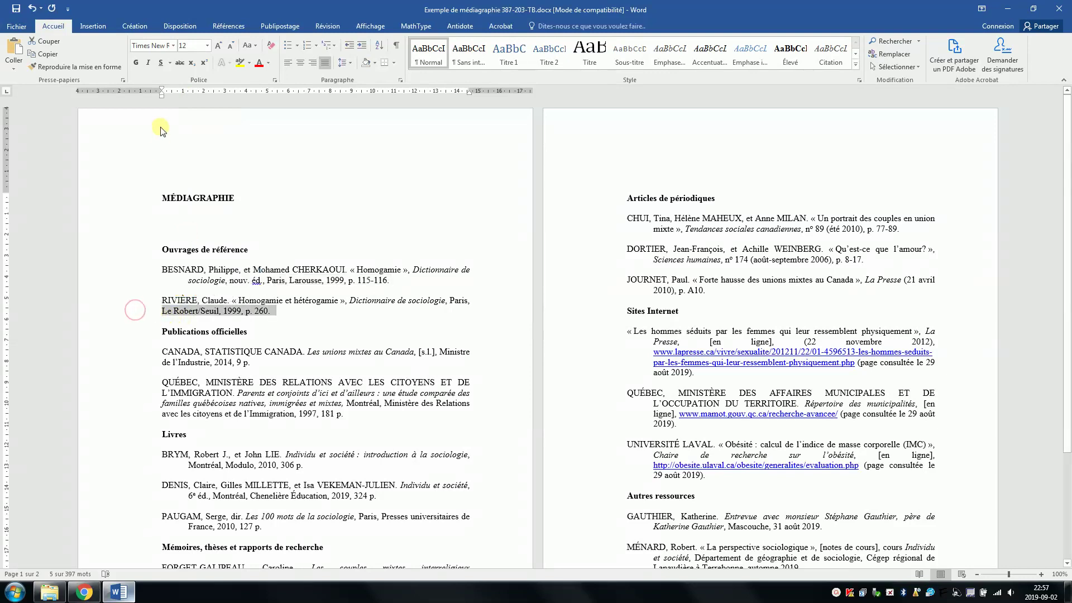
left_click_drag(162, 94, 187, 94)
Give both entries under Publications officielles a hanging indent of about 1.25 cm
left_click(137, 363)
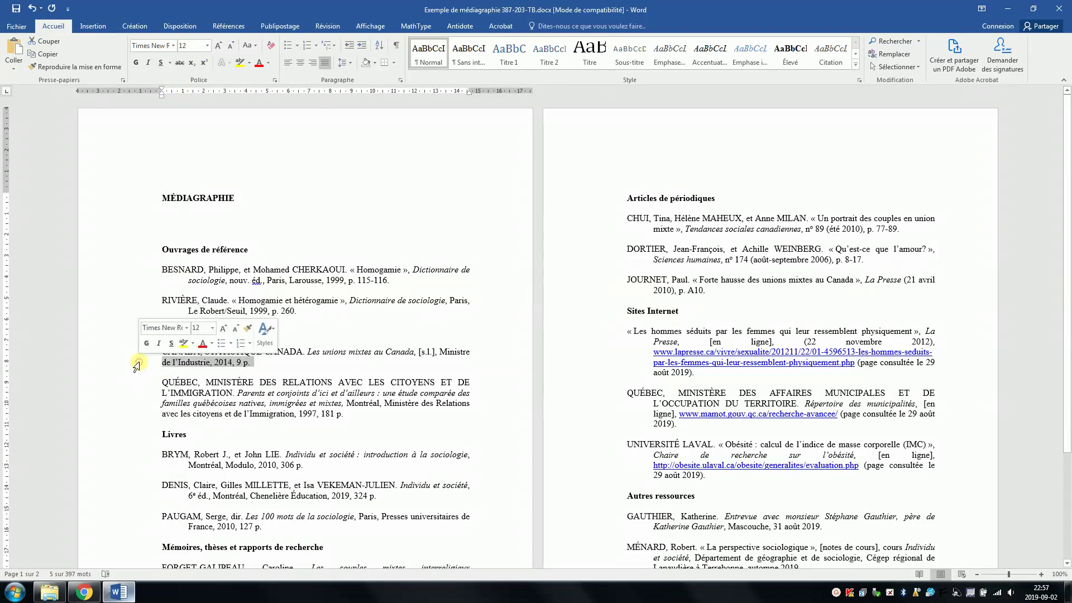
left_click_drag(161, 94, 188, 96)
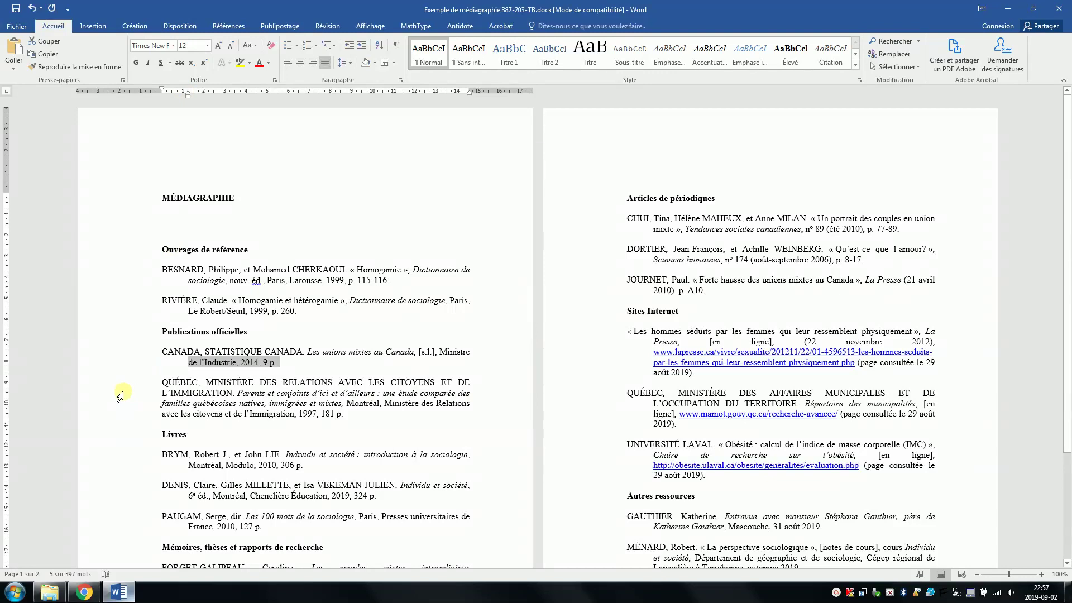
left_click_drag(122, 391, 121, 414)
left_click_drag(163, 95, 188, 95)
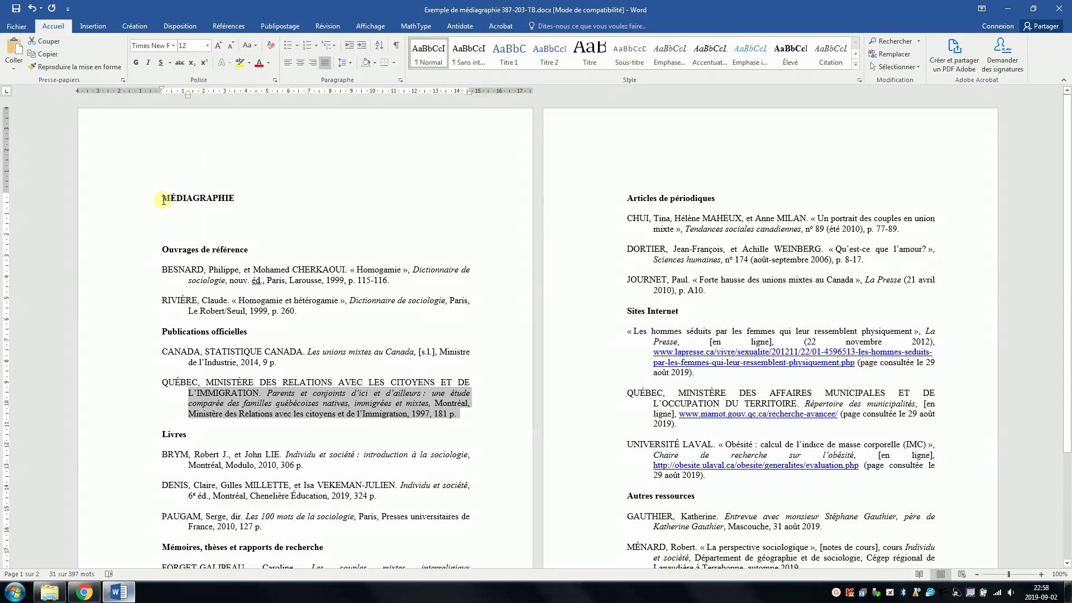
Show the formatting marks to check the blank lines between the MÉDIAGRAPHIE title and the first heading, and hide them again
left_click(163, 198)
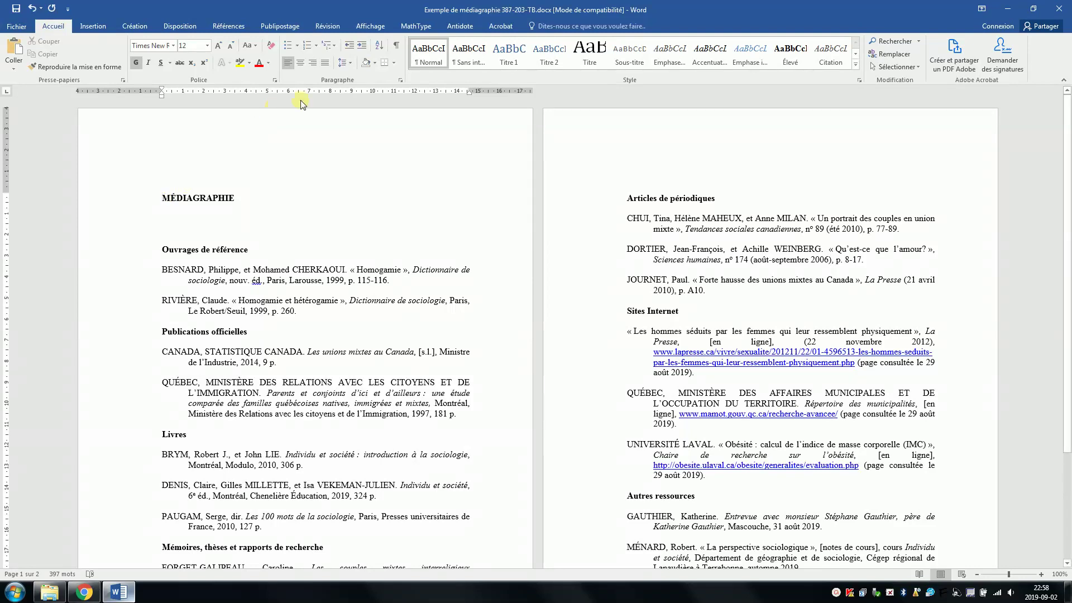
left_click(396, 45)
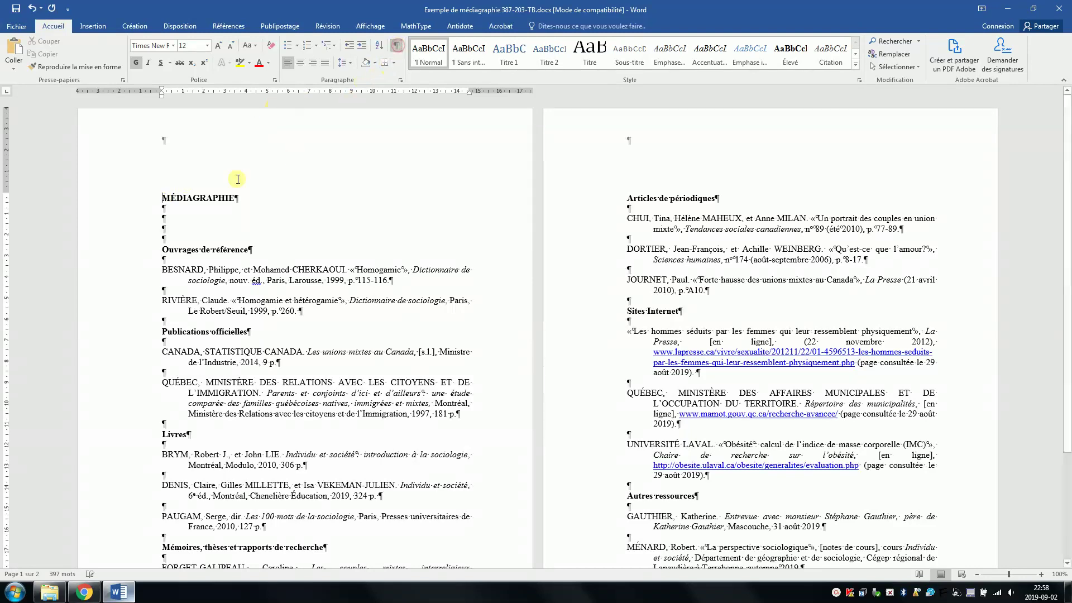
left_click(169, 217)
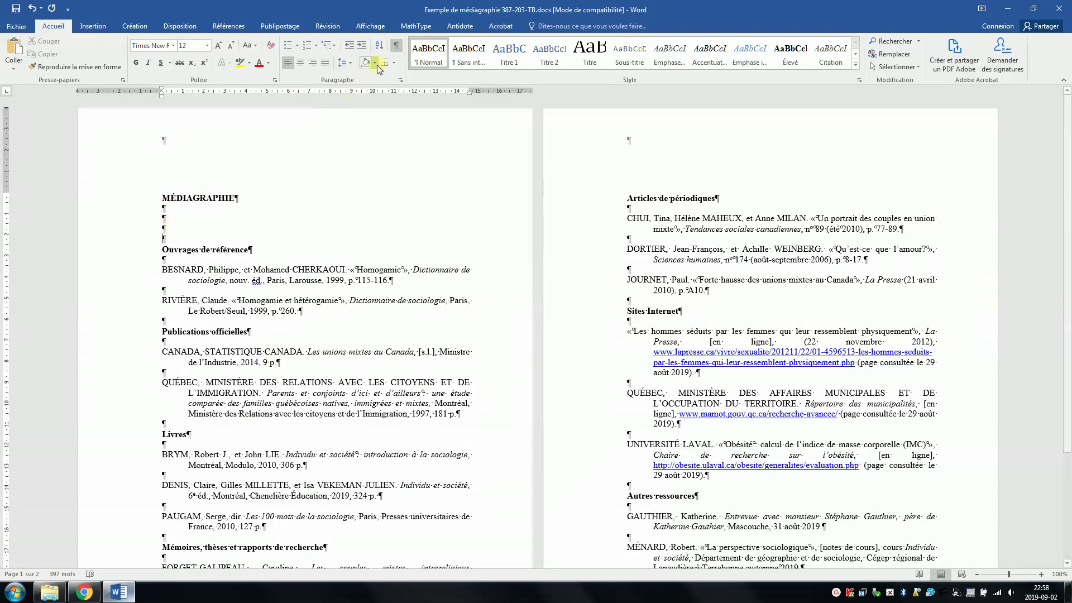
left_click(397, 50)
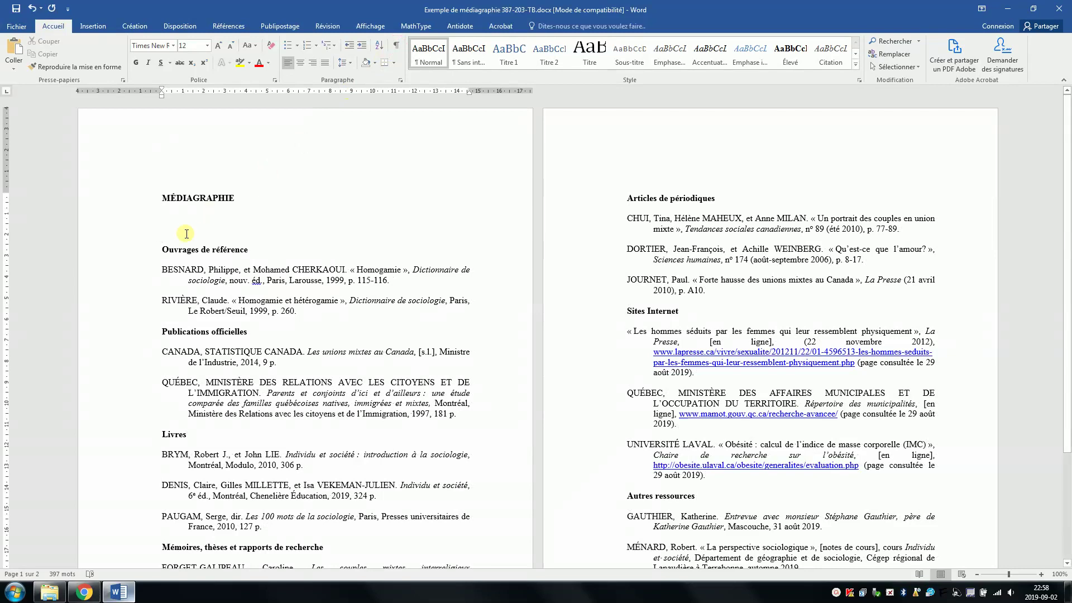
Examine each bold section heading on both pages, from Ouvrages de référence to Autres ressources
left_click(162, 250)
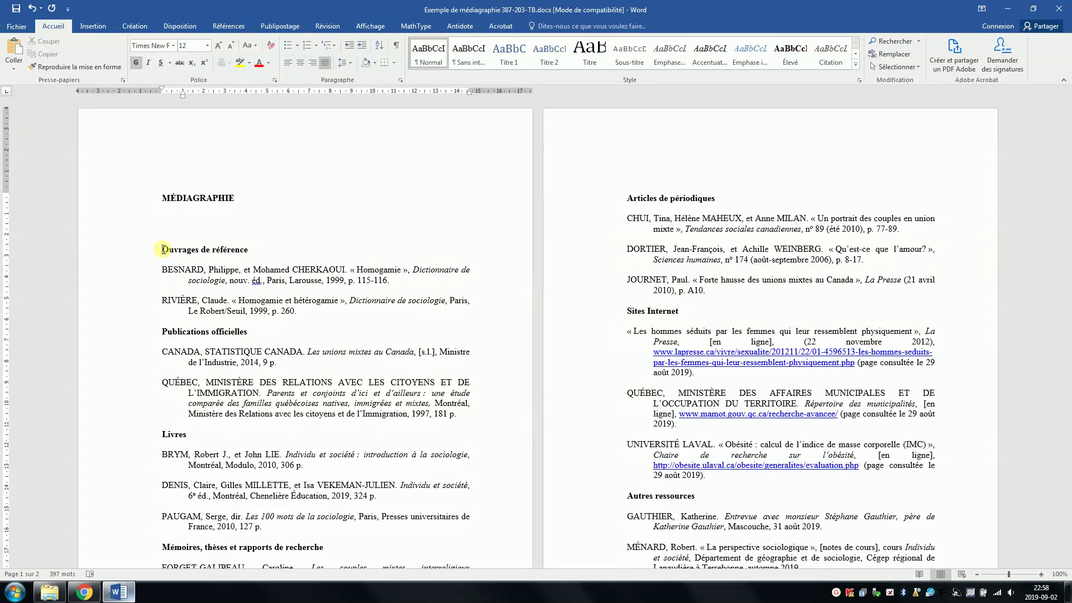
left_click(131, 251)
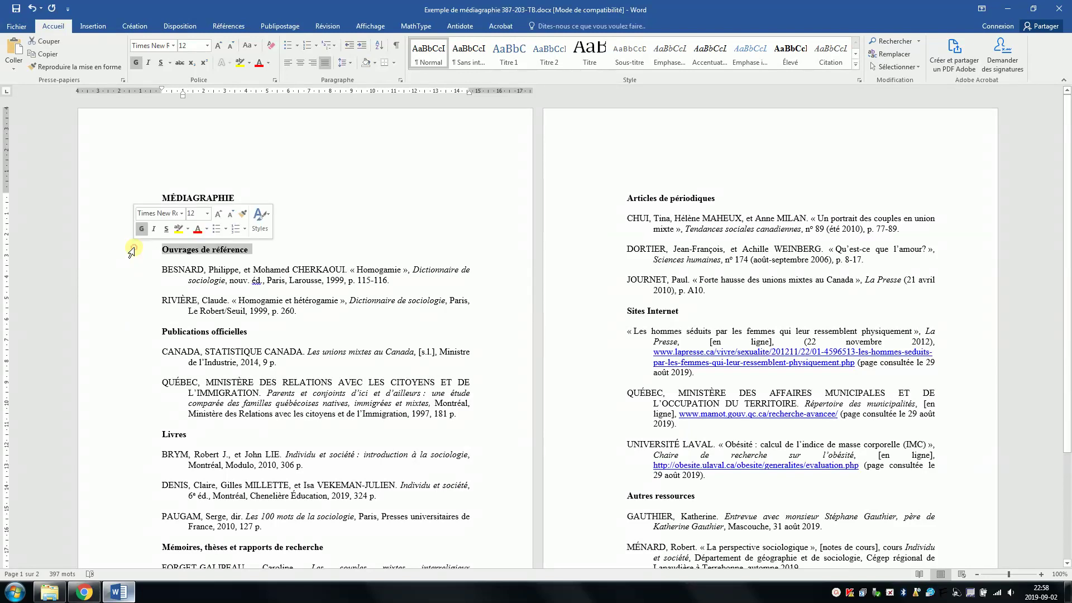
left_click(133, 334)
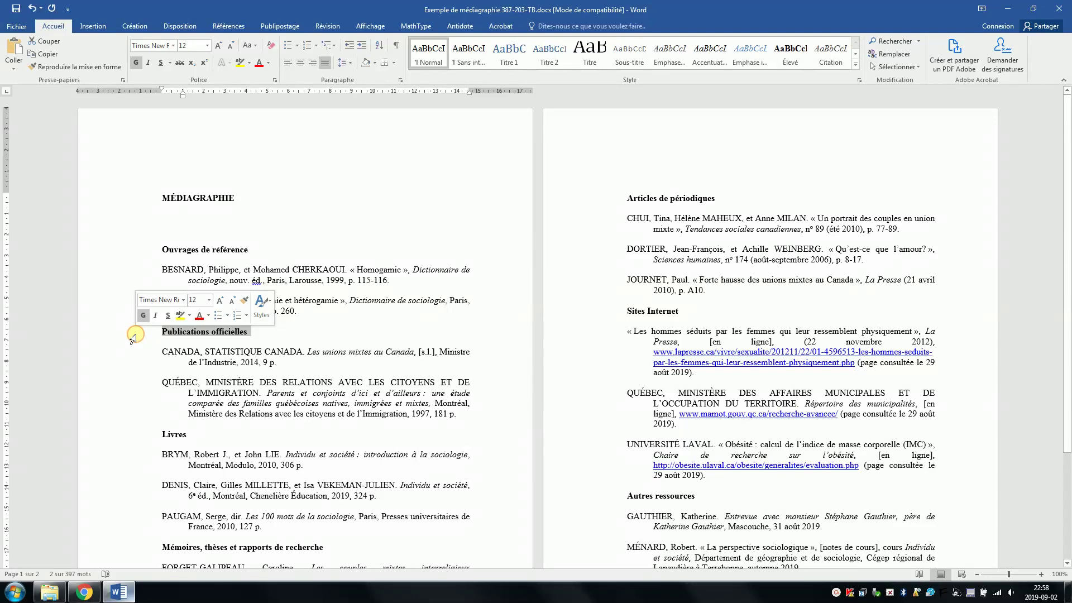
left_click(137, 438)
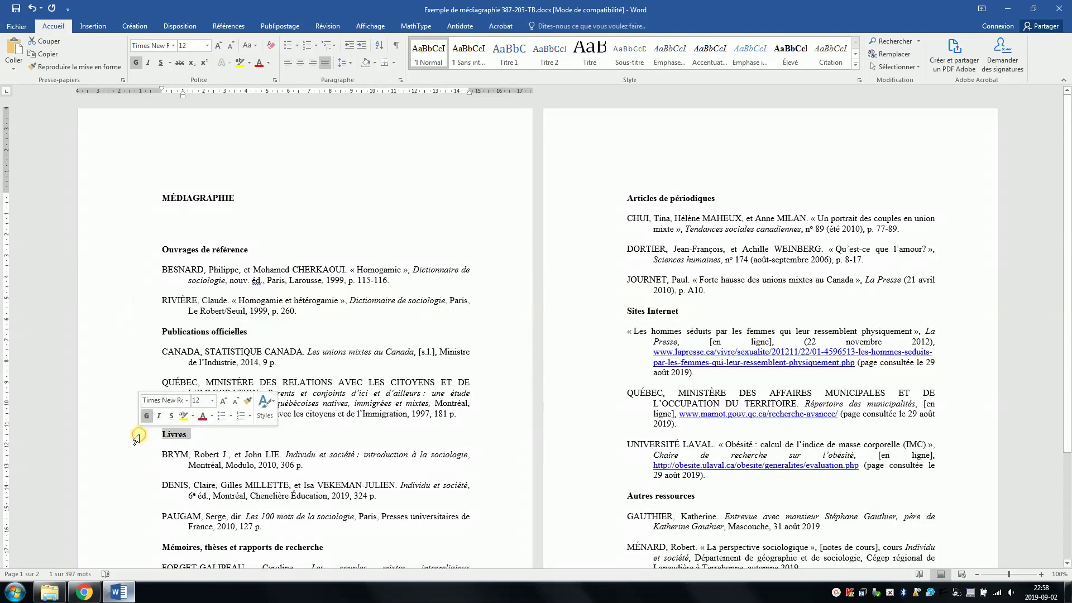
scroll(130, 491, "down", 3)
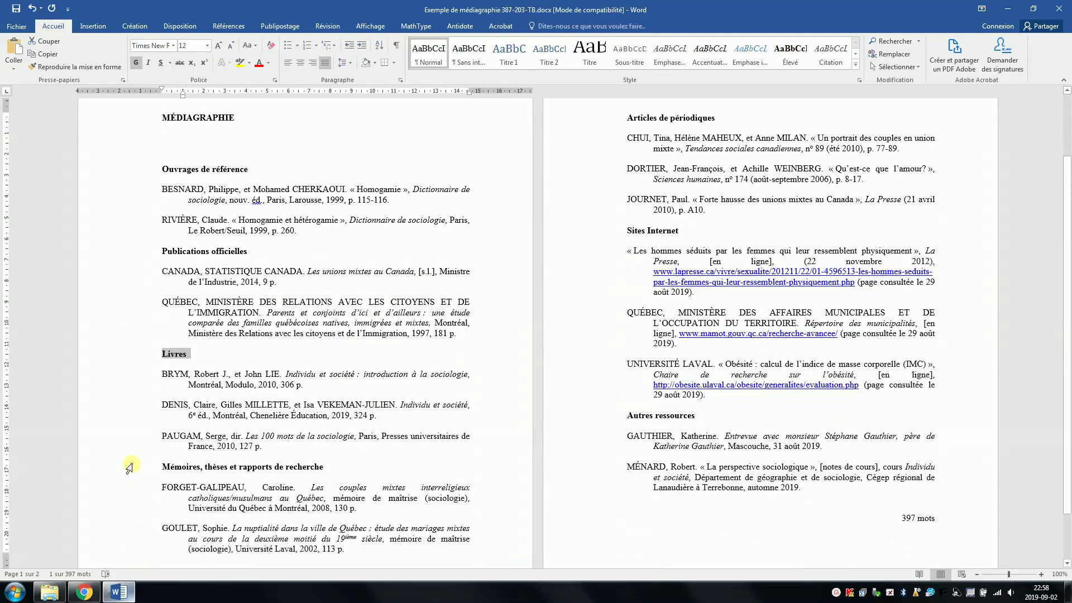
left_click(130, 467)
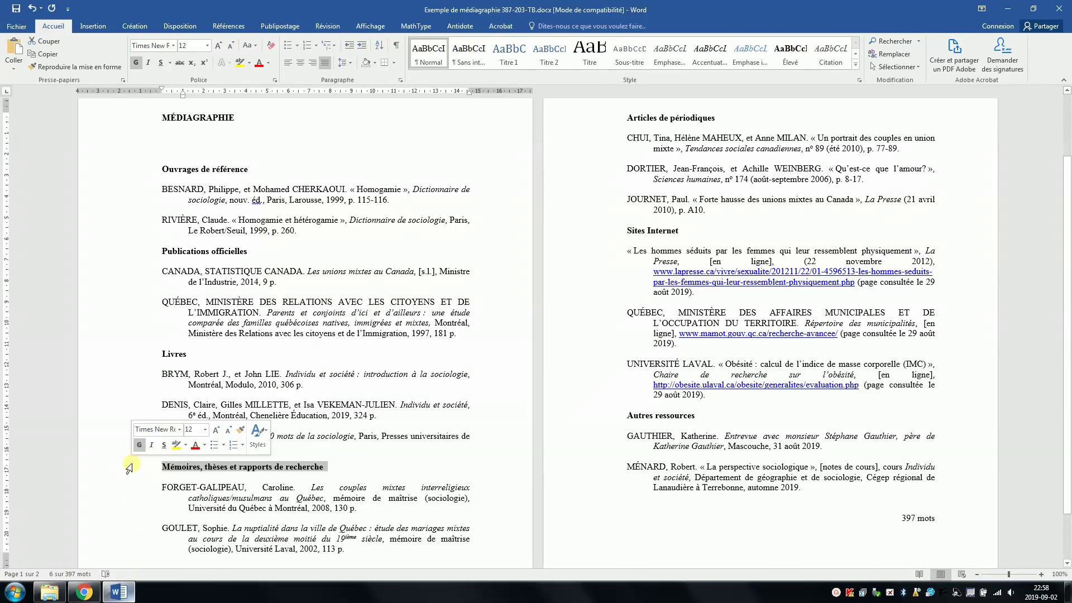
scroll(604, 223, "up", 3)
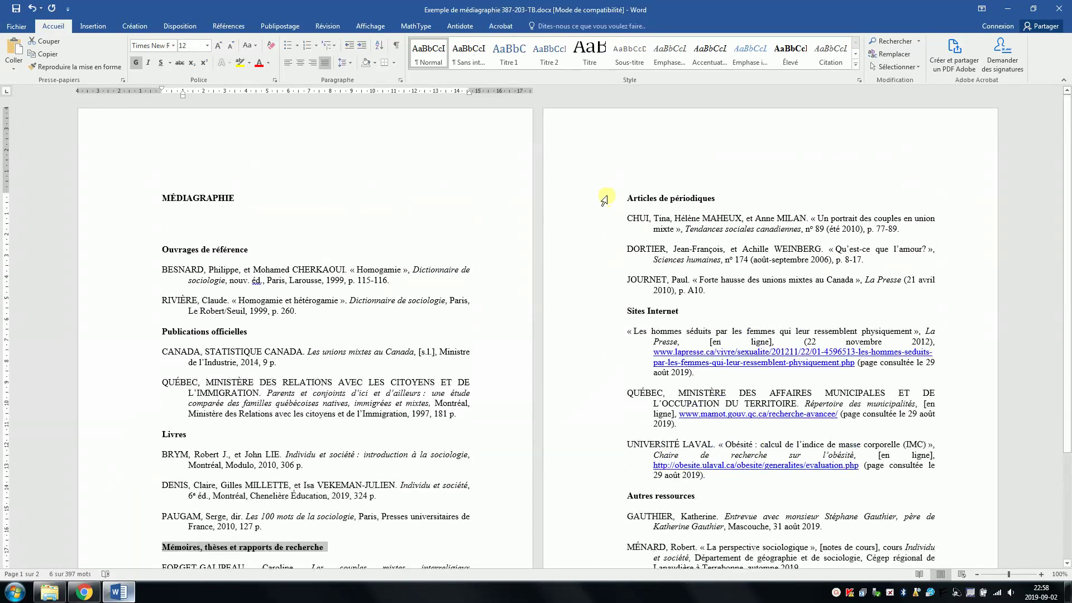
left_click(605, 199)
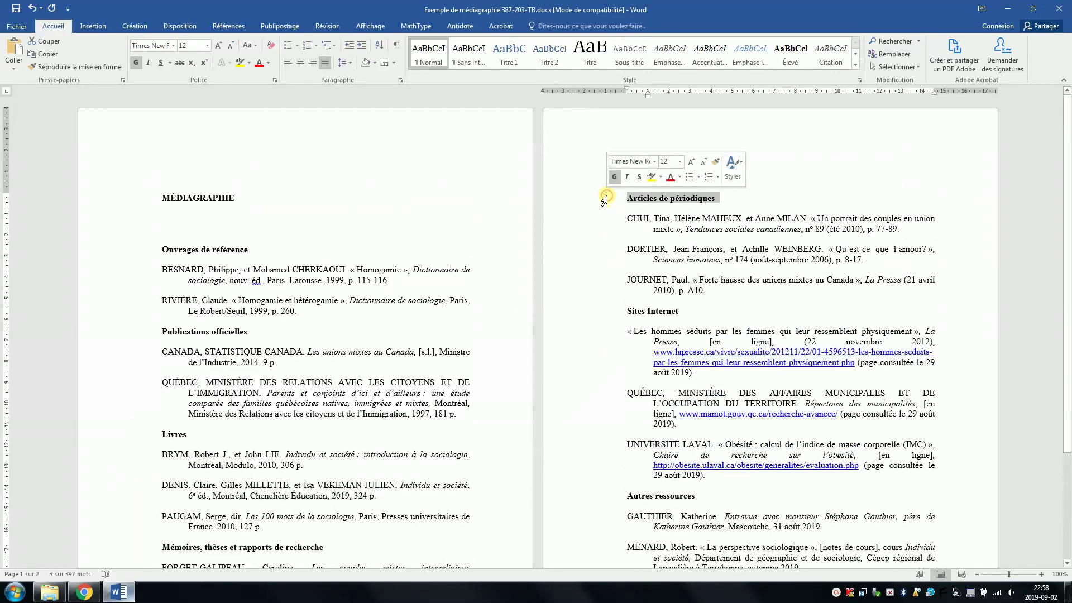
left_click(590, 312)
scroll(590, 312, "down", 4)
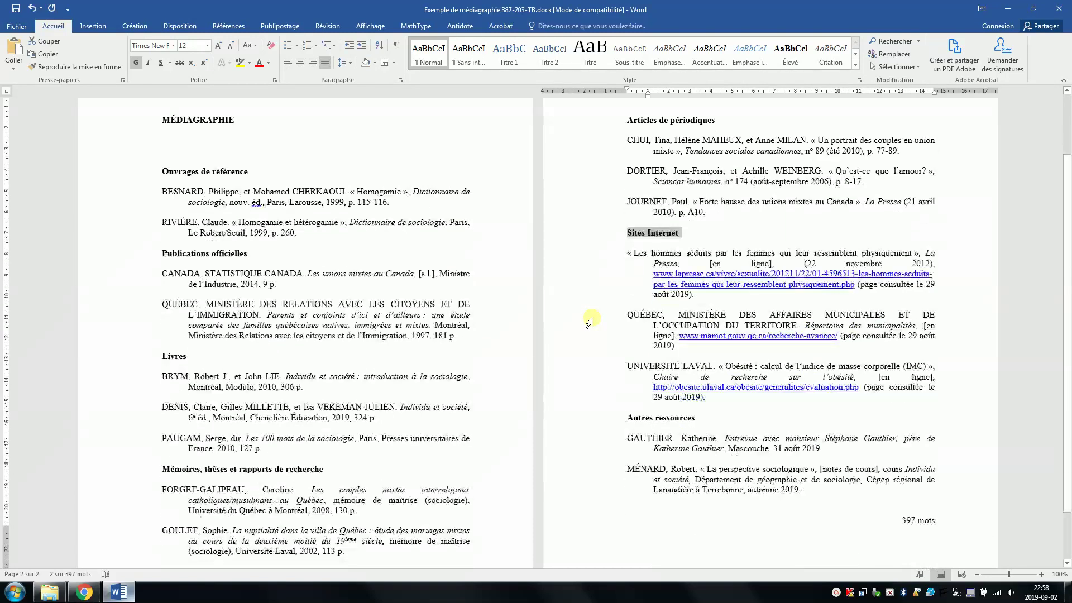
left_click(590, 388)
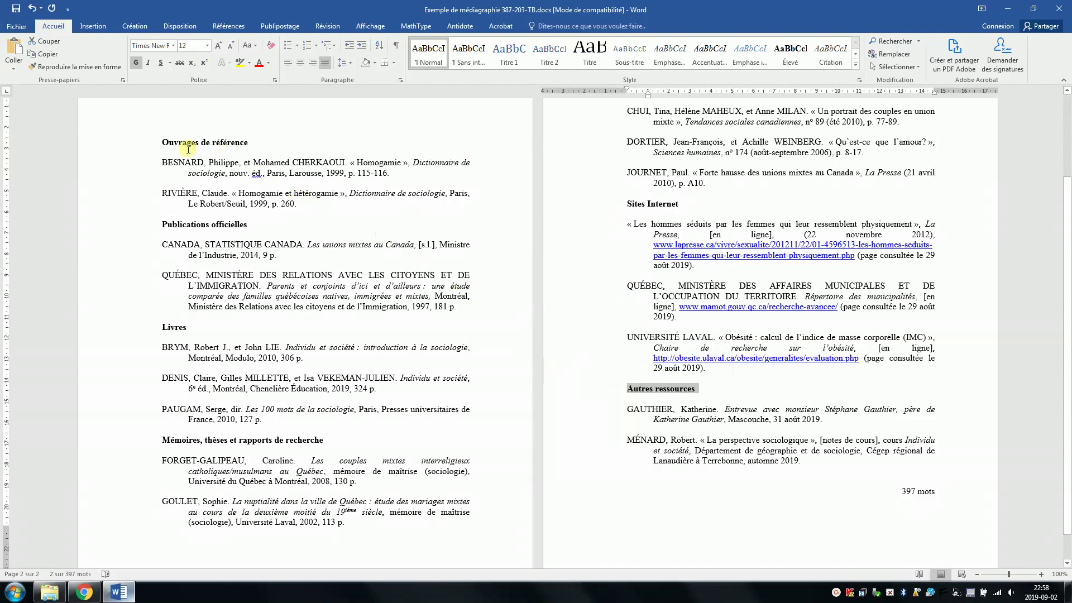
Show the formatting marks to check the blank lines around the Ouvrages de référence entries and before Publications officielles, and hide them again
left_click(161, 142)
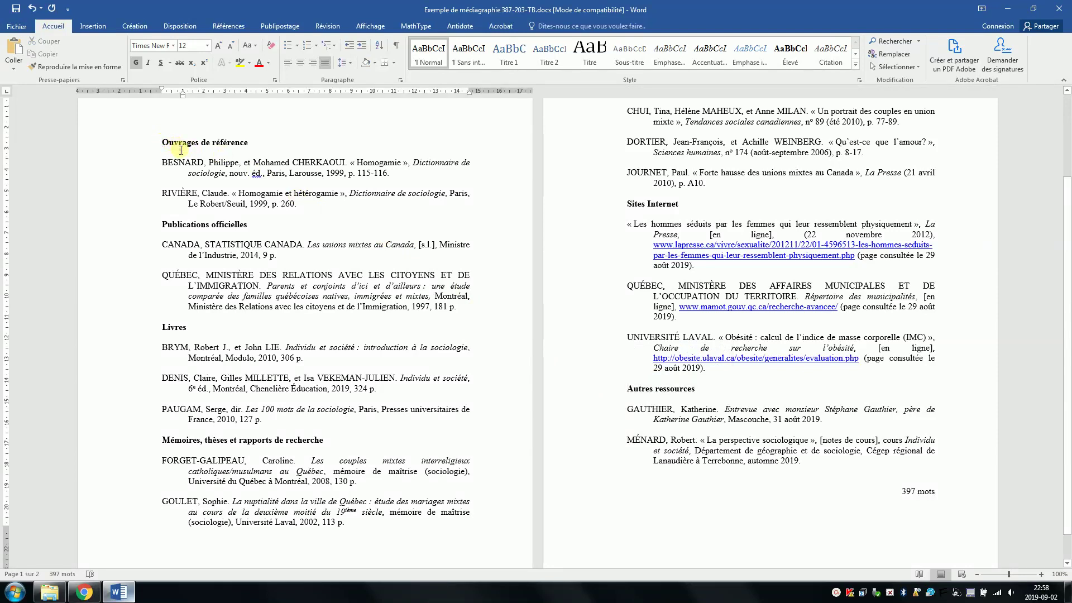
left_click(398, 46)
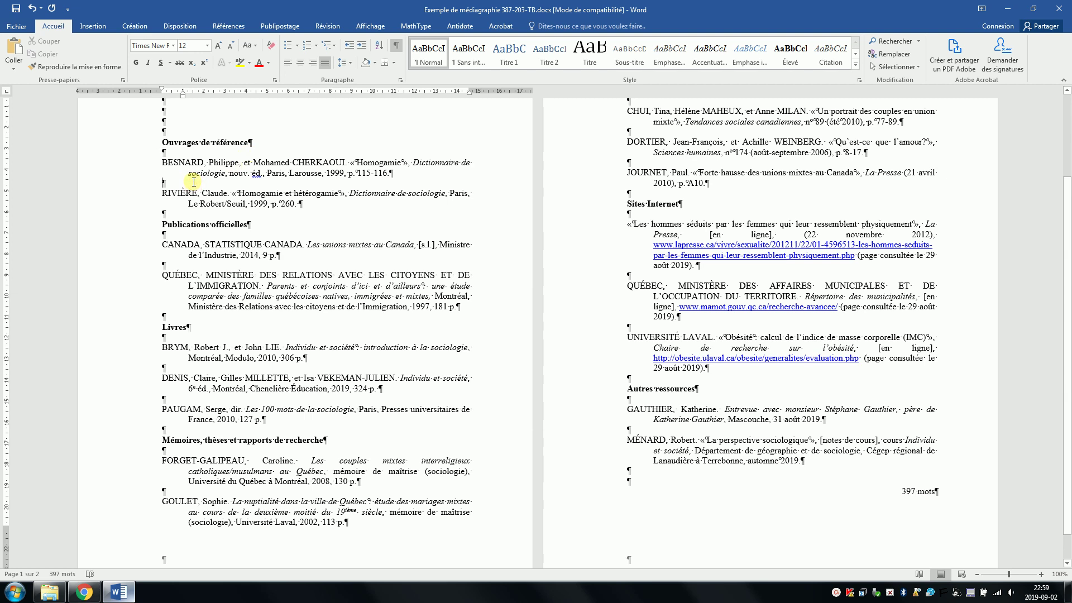
left_click(162, 223)
left_click(164, 213)
left_click(396, 47)
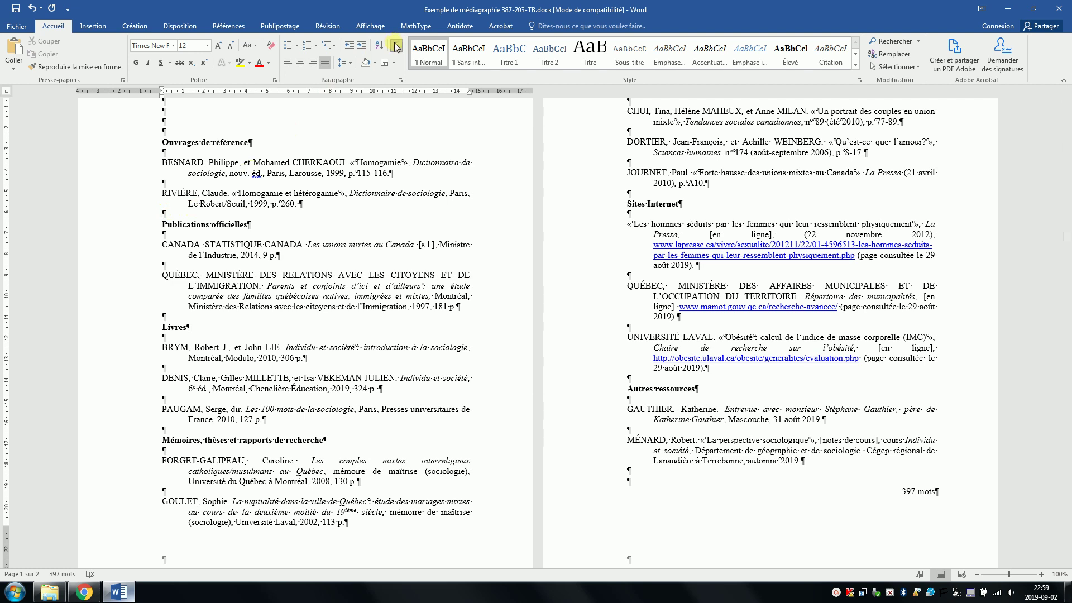
Examine the first words that determine the alphabetical order of entries under Ouvrages de référence and Sites Internet
left_click(155, 162)
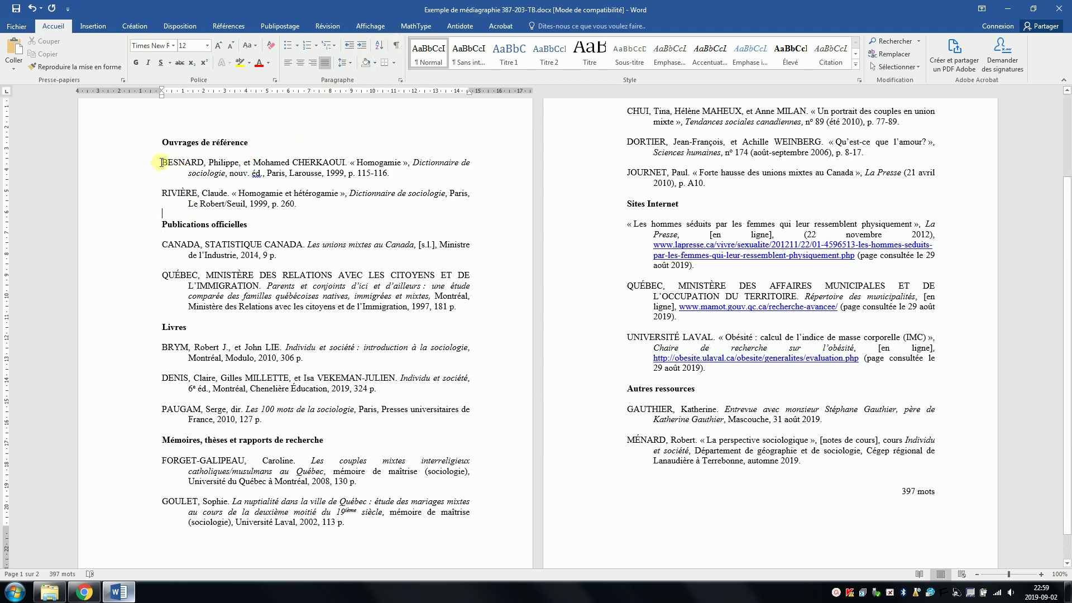
left_click(161, 162)
left_click(130, 171)
left_click_drag(206, 162, 163, 162)
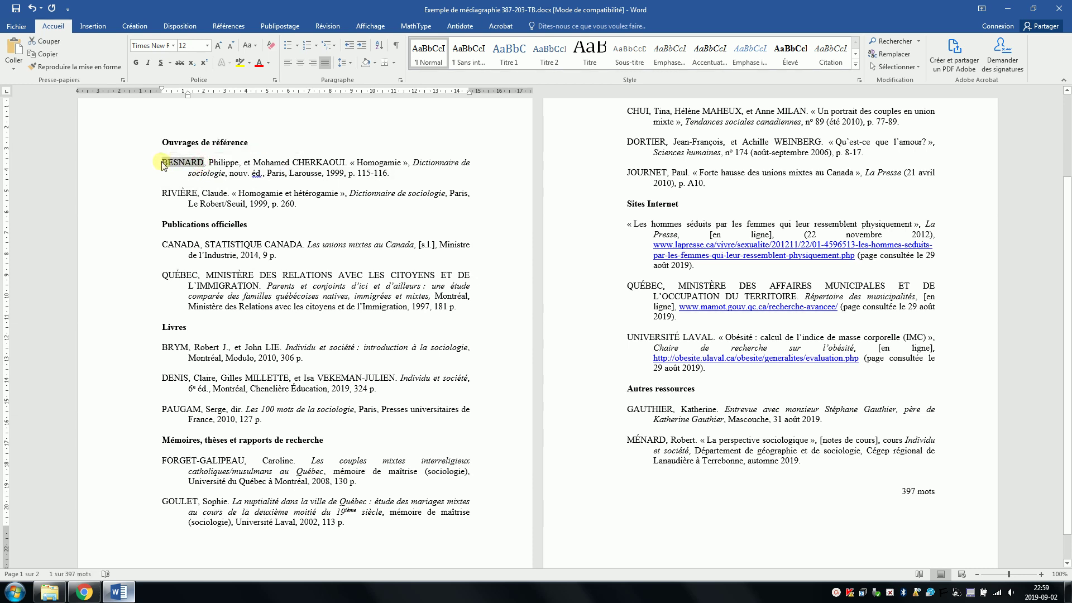
left_click(162, 162)
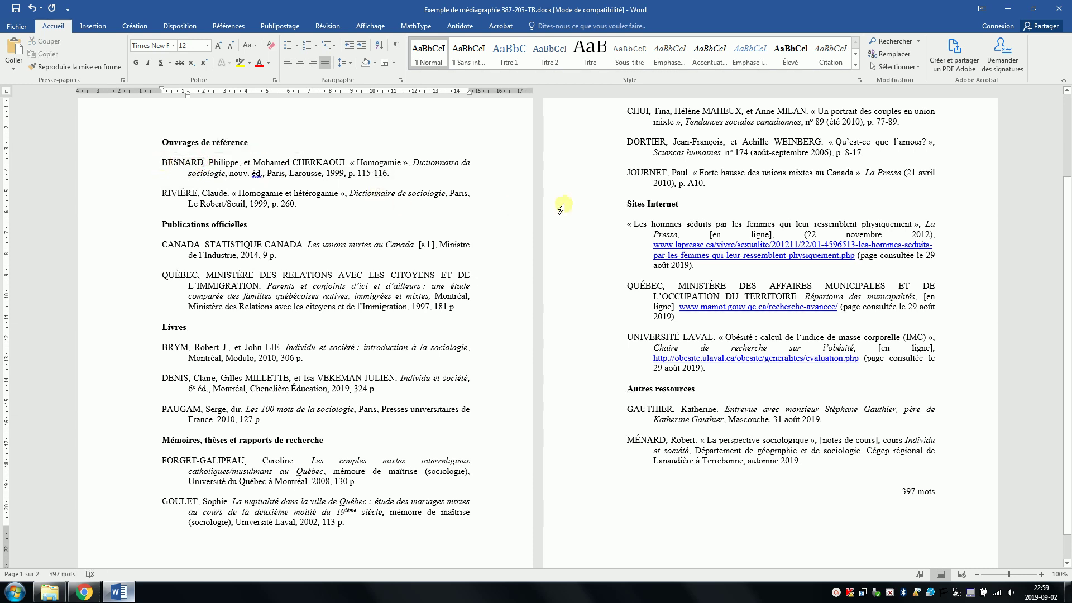
left_click(651, 221)
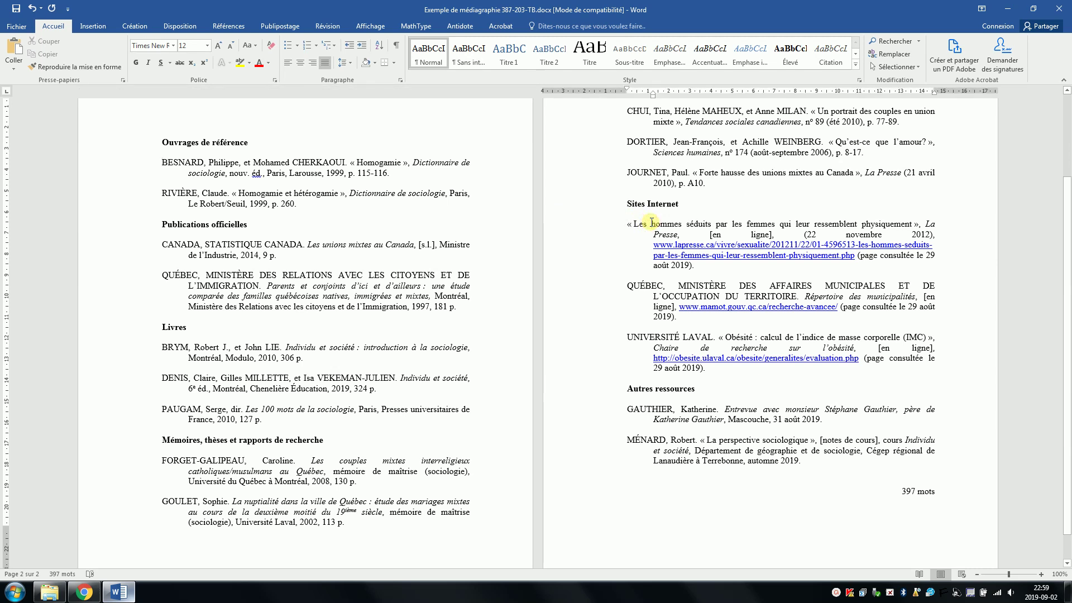
double_click(651, 223)
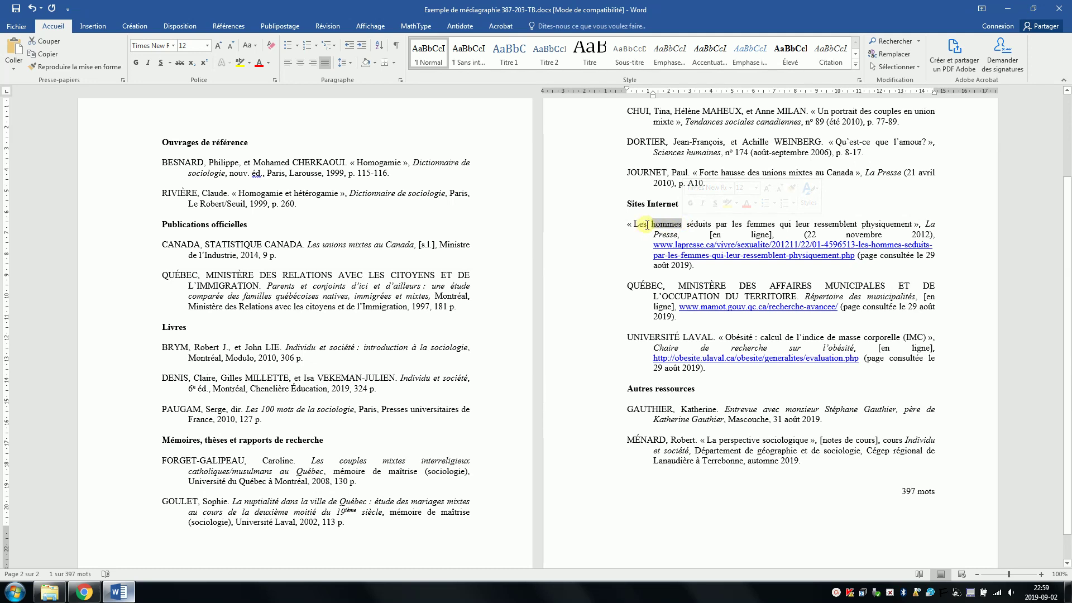
left_click(628, 285)
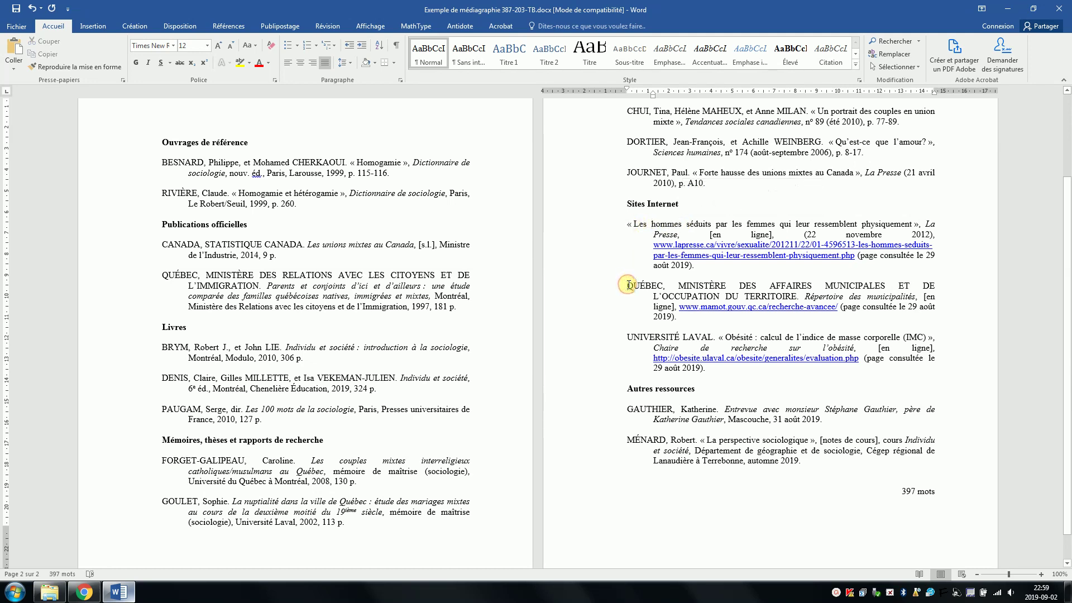